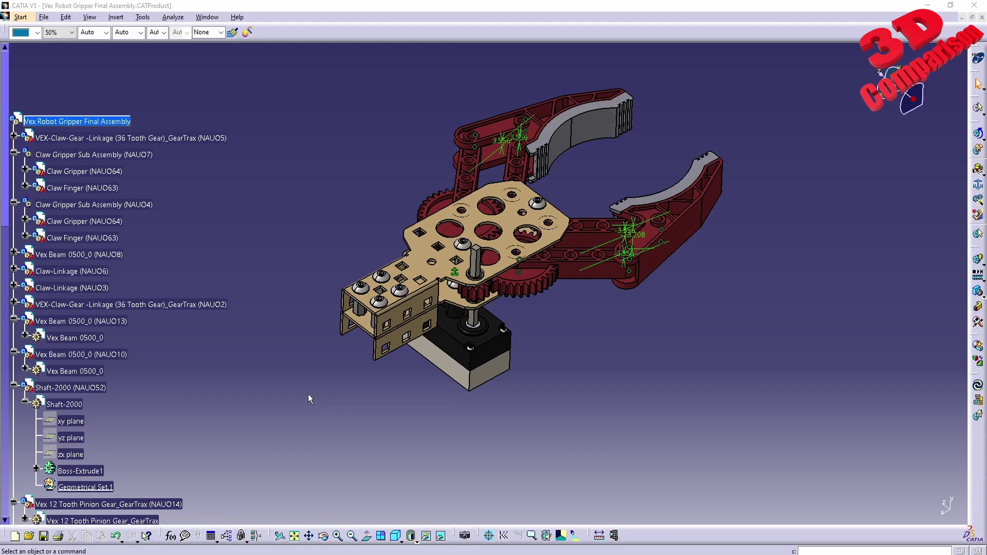
Locate the two bracket faces in the tree to identify VEX Bracket (NAUO24.1) and VEX Bracket (NAUO1).
right_click(435, 298)
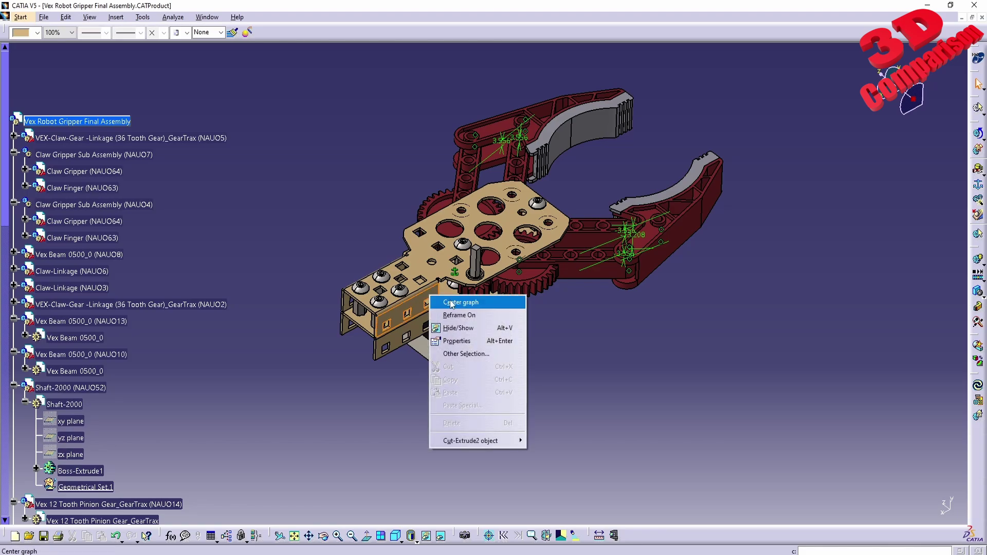
click(450, 303)
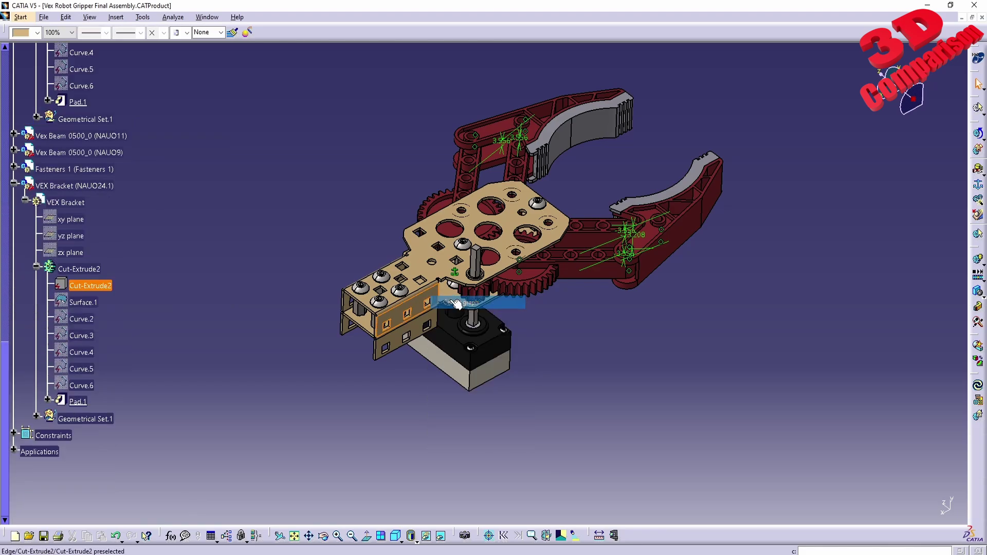
click(82, 187)
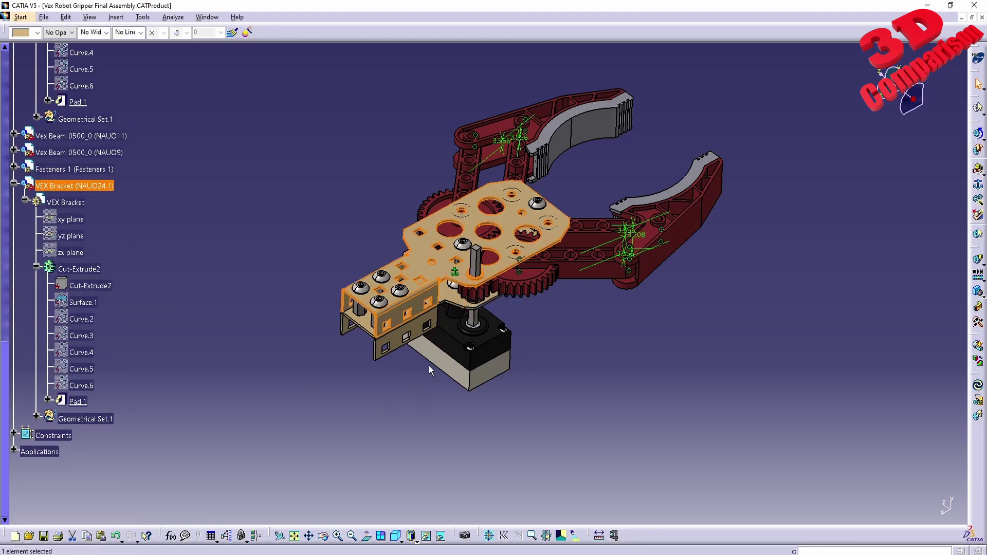
right_click(434, 323)
click(449, 325)
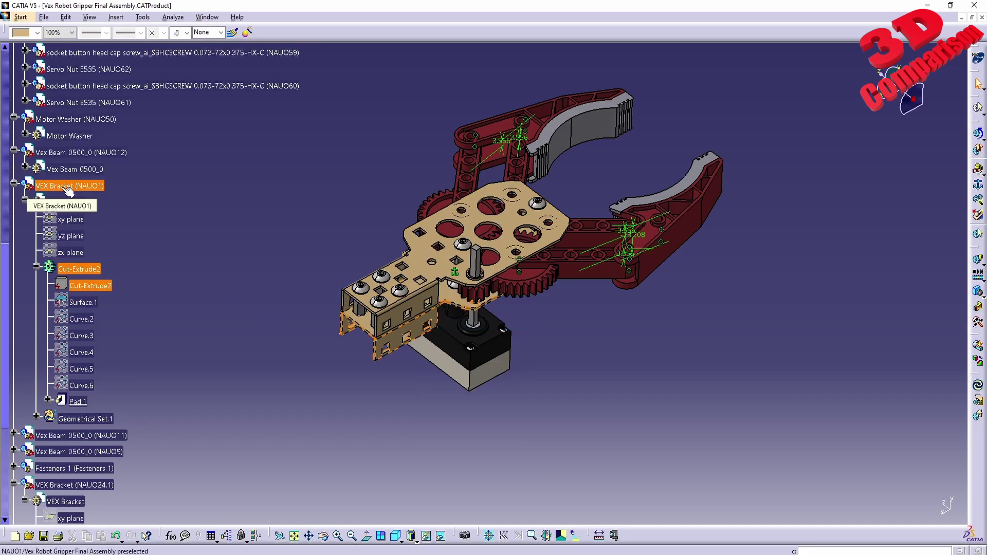
click(100, 485)
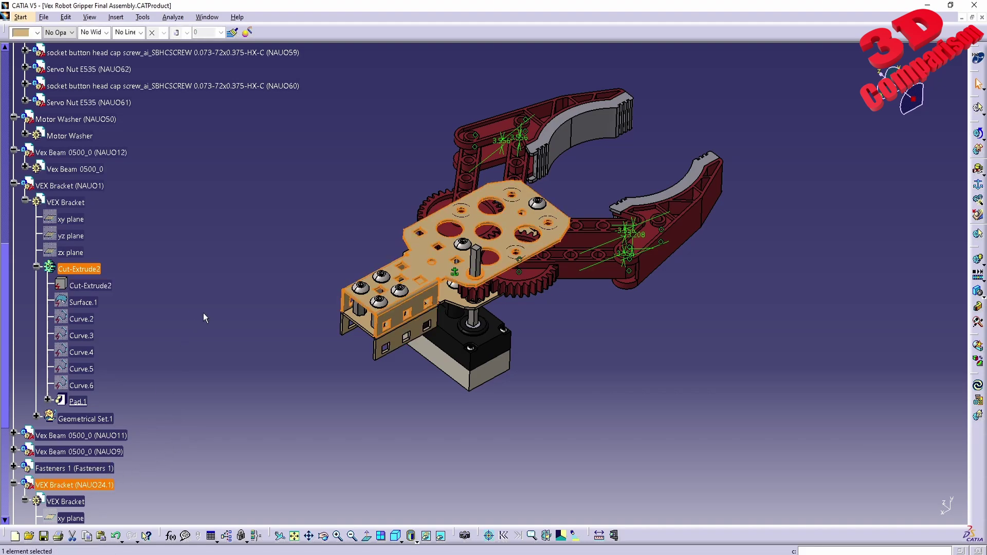
click(92, 189)
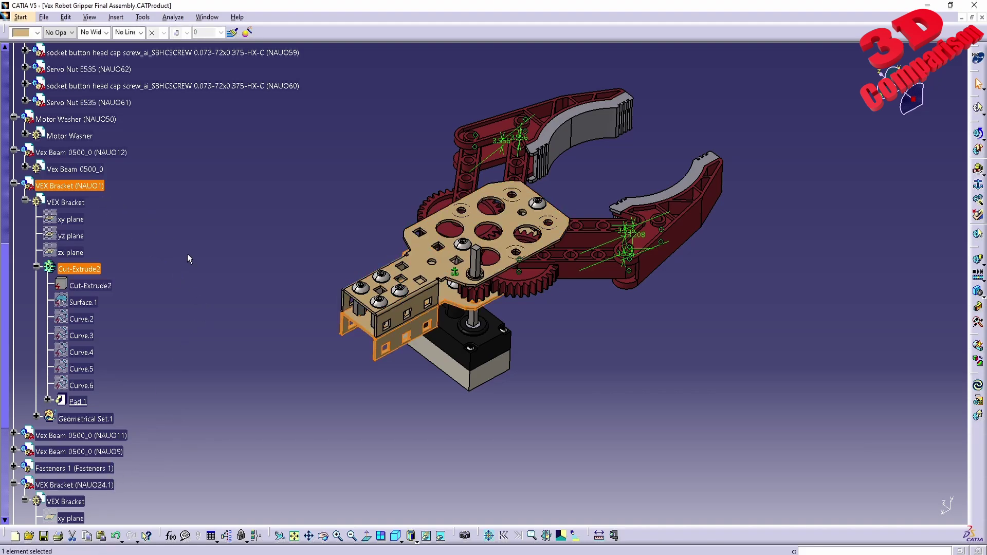
scroll(196, 273, up, 10)
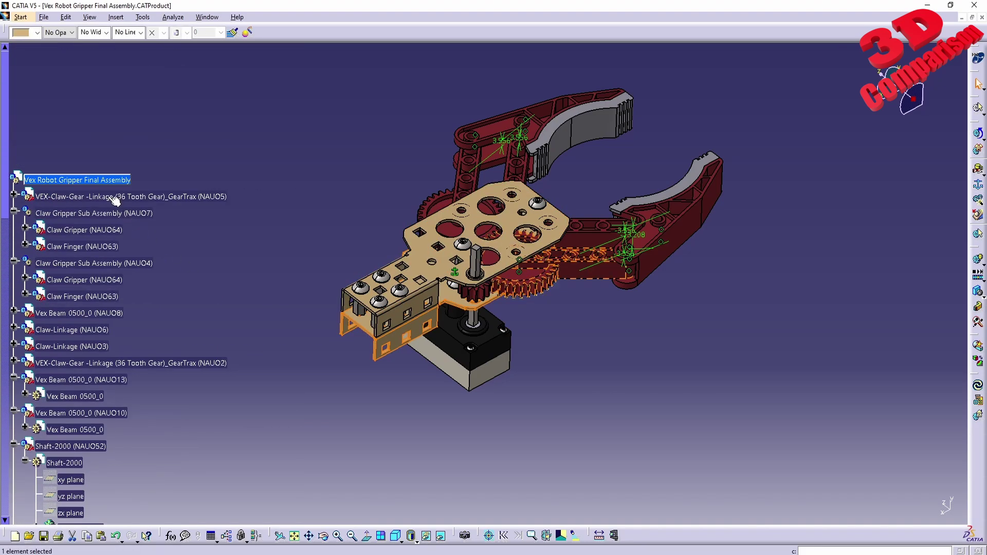
Insert a new component, Product1 (Product1.2), under the top-level gripper assembly.
click(94, 181)
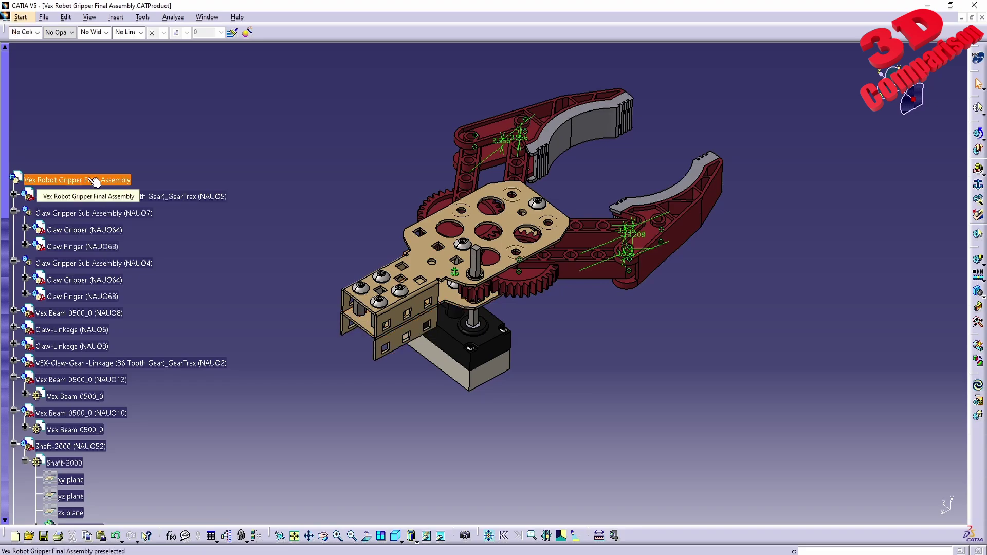
click(116, 18)
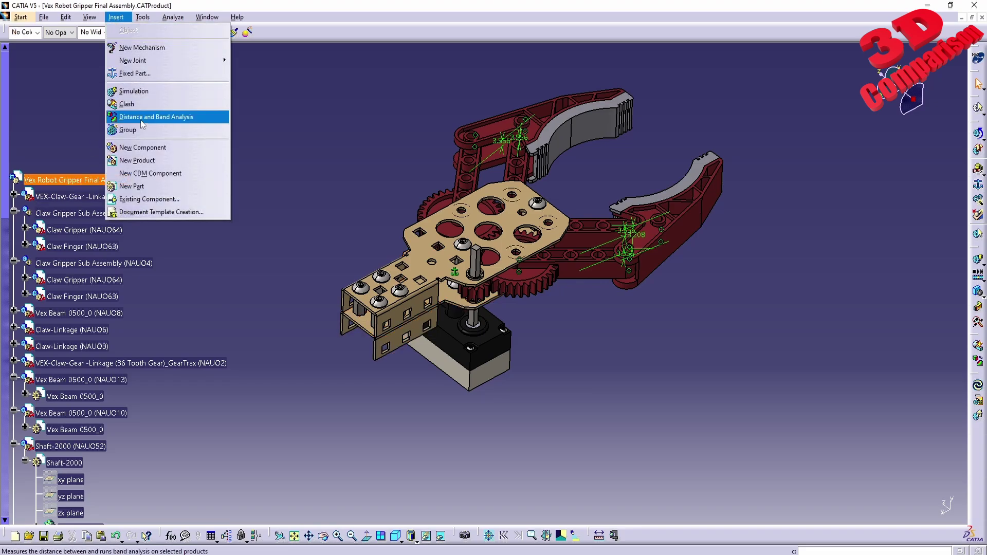
click(144, 149)
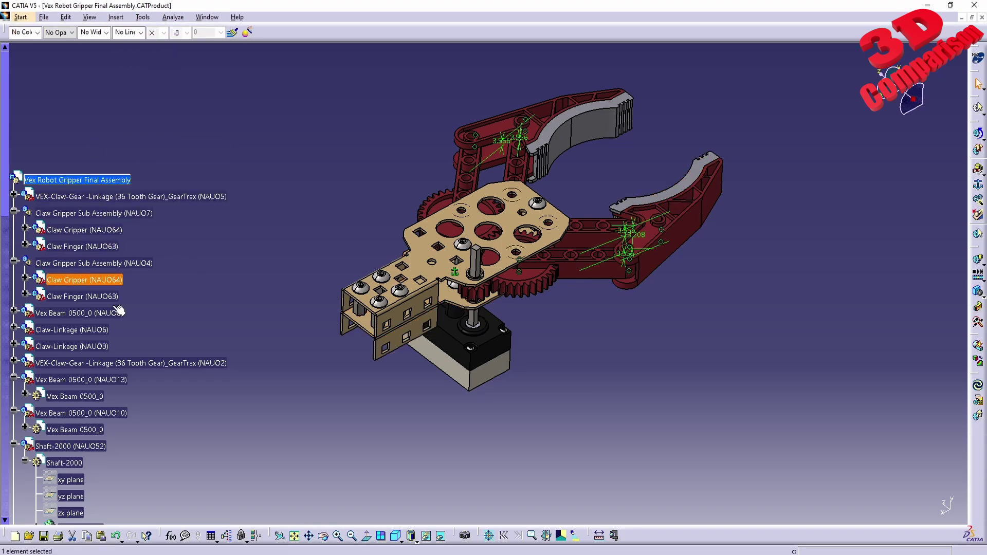
scroll(179, 347, down, 4)
scroll(179, 347, down, 12)
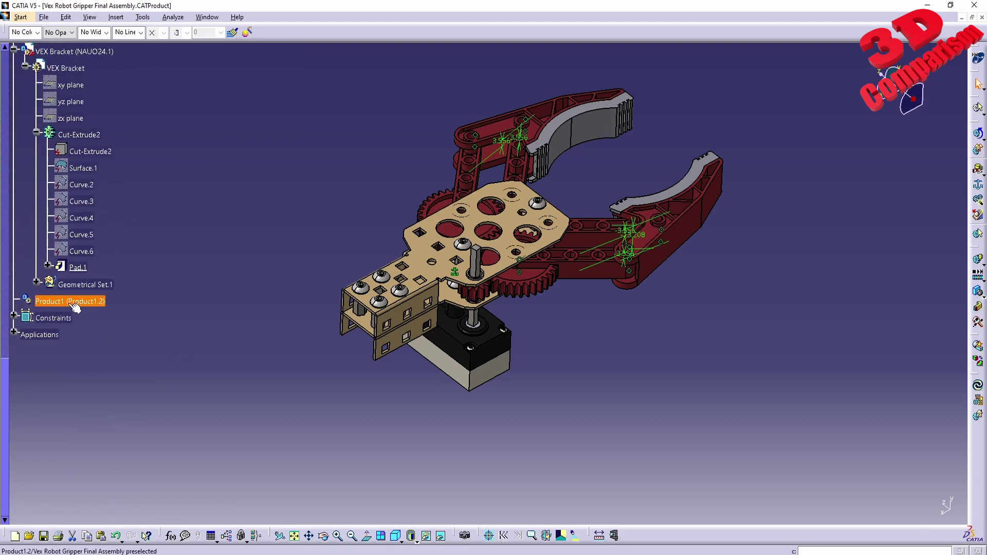
scroll(97, 306, up, 4)
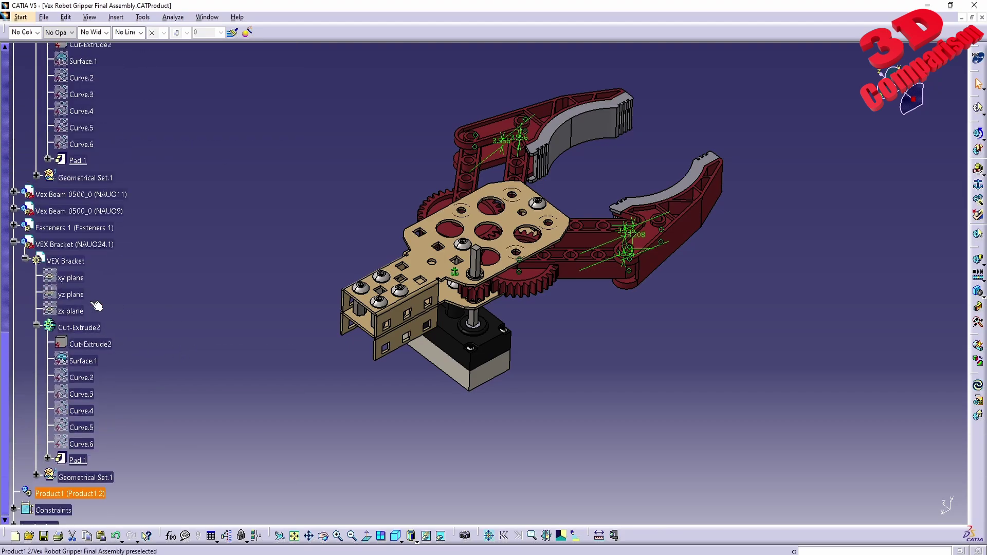
click(83, 246)
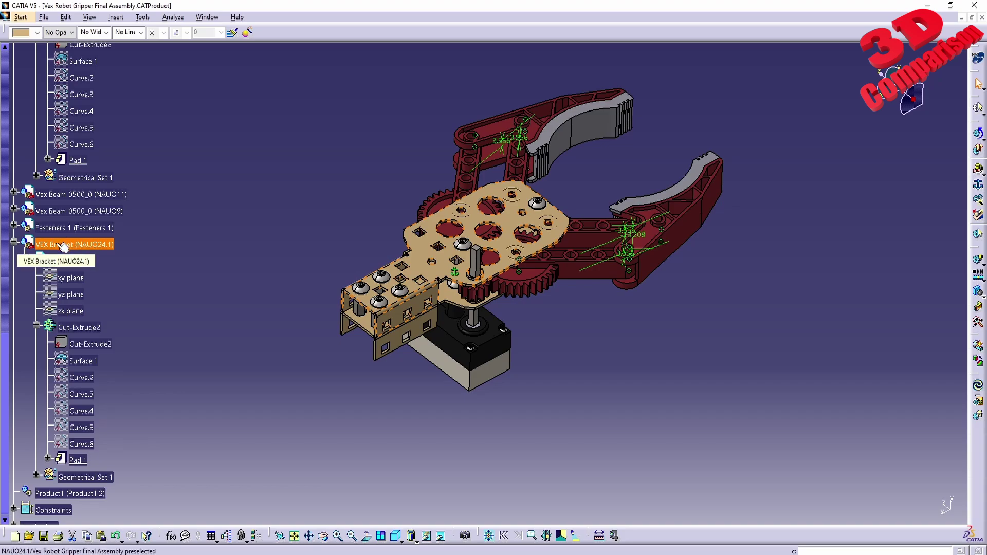
Cut VEX Bracket (NAUO24.1), paste it into Product1, and expand Product1 to confirm.
right_click(58, 246)
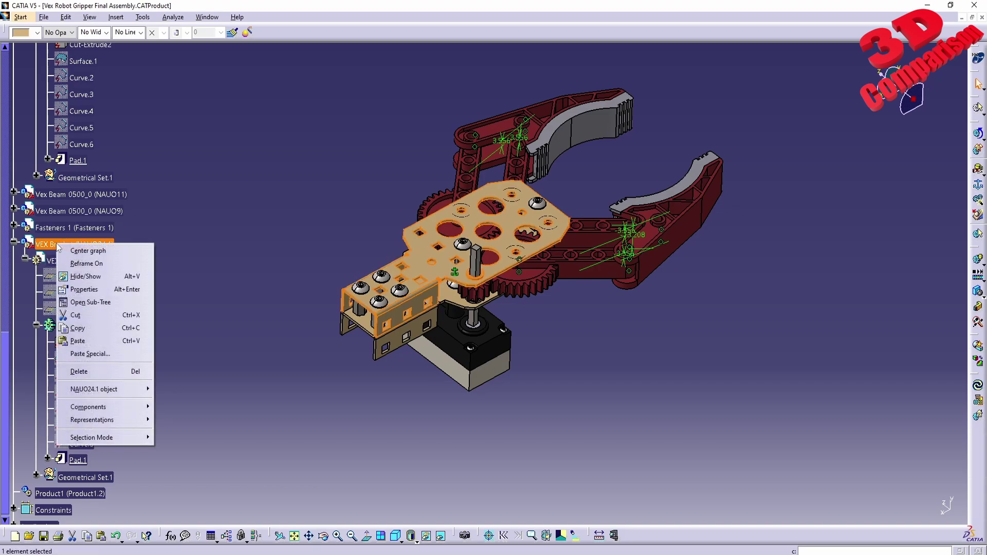
click(109, 315)
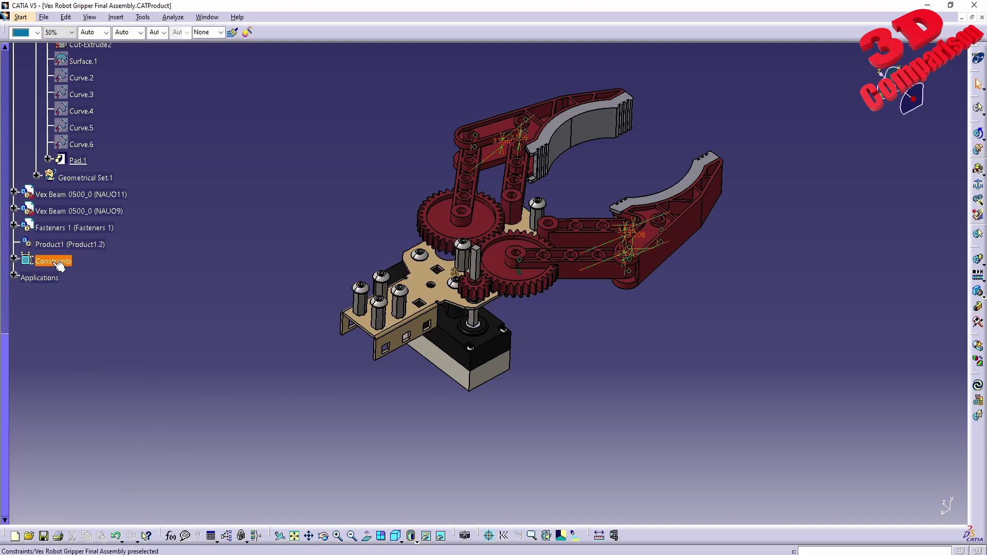
right_click(56, 241)
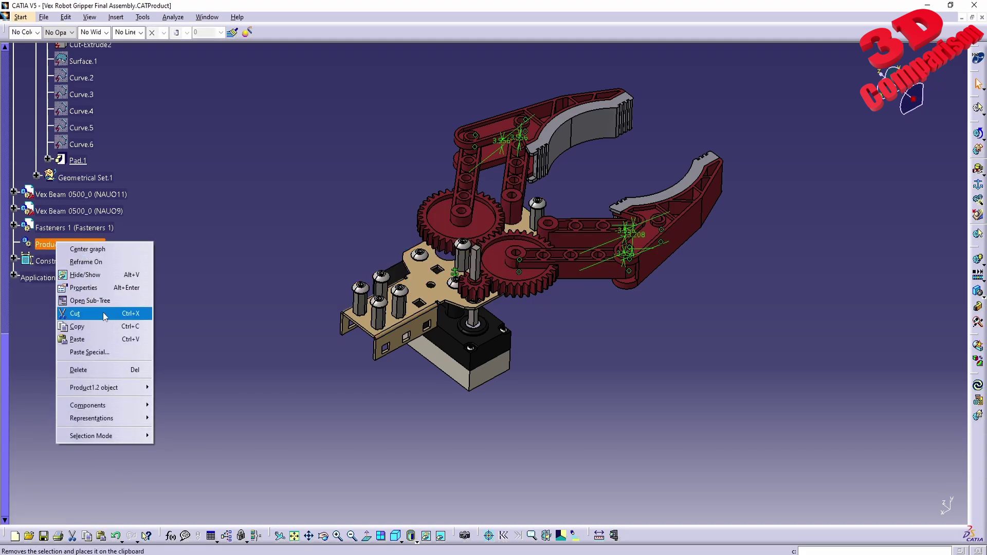
click(108, 340)
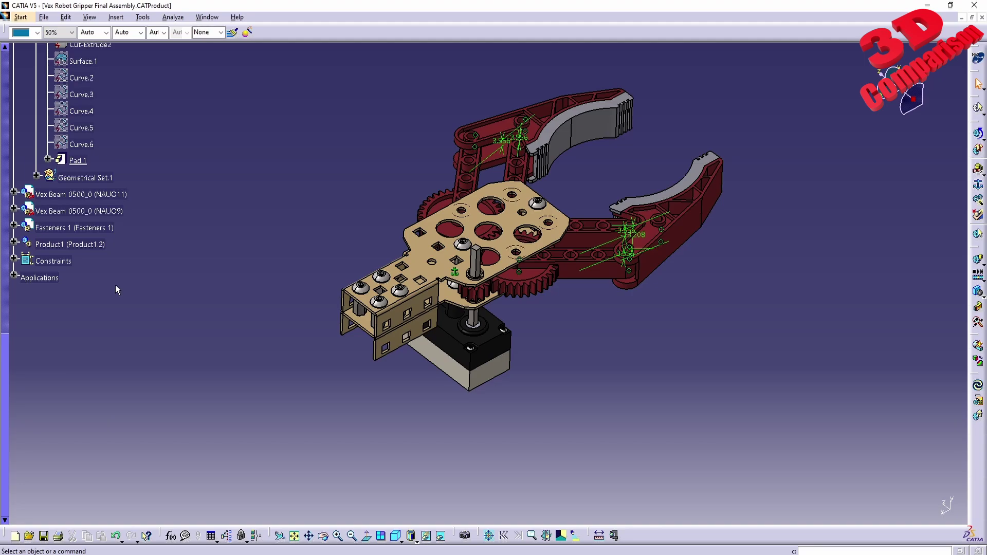
click(77, 245)
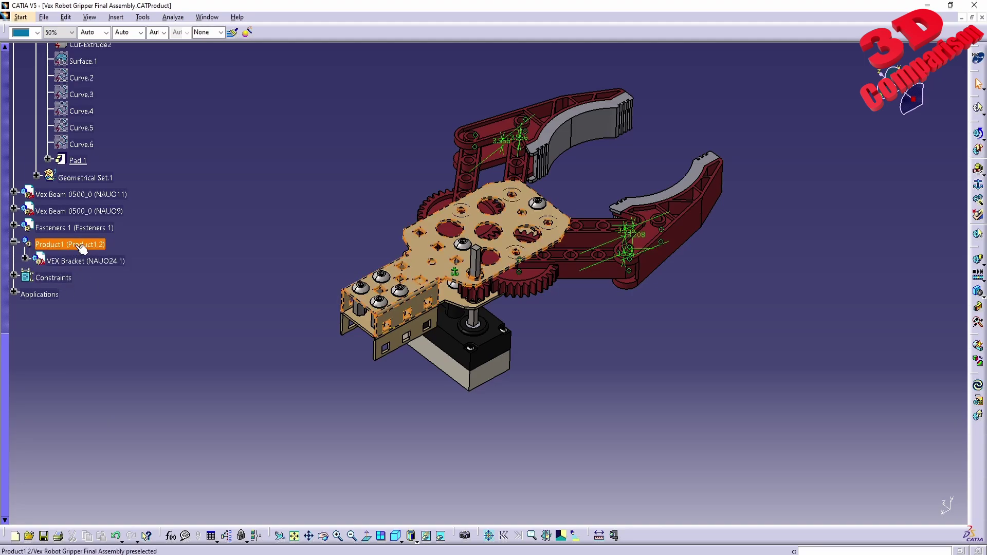
click(67, 261)
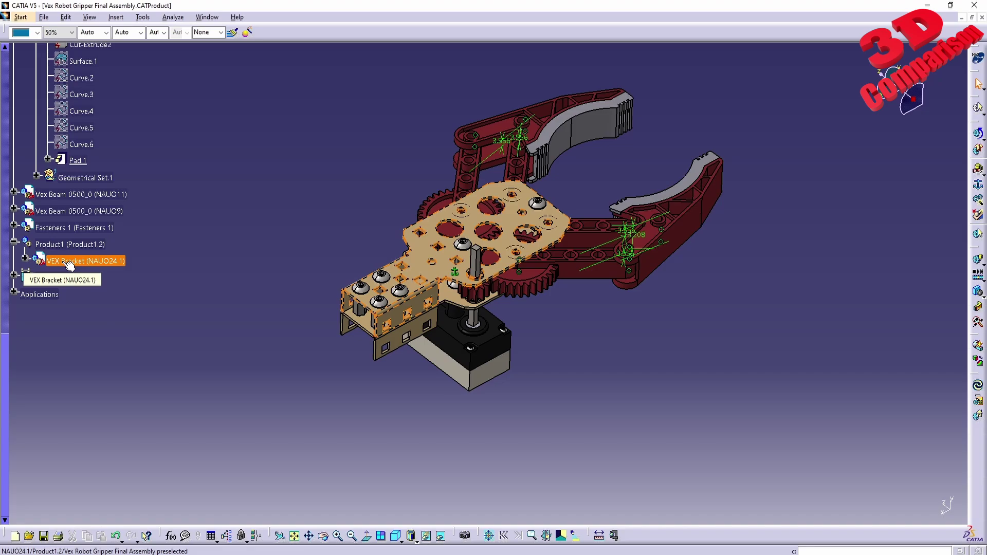
click(191, 275)
Drag VEX Bracket (NAUO1) from its Sub-Tree window onto Product1.
scroll(184, 292, up, 10)
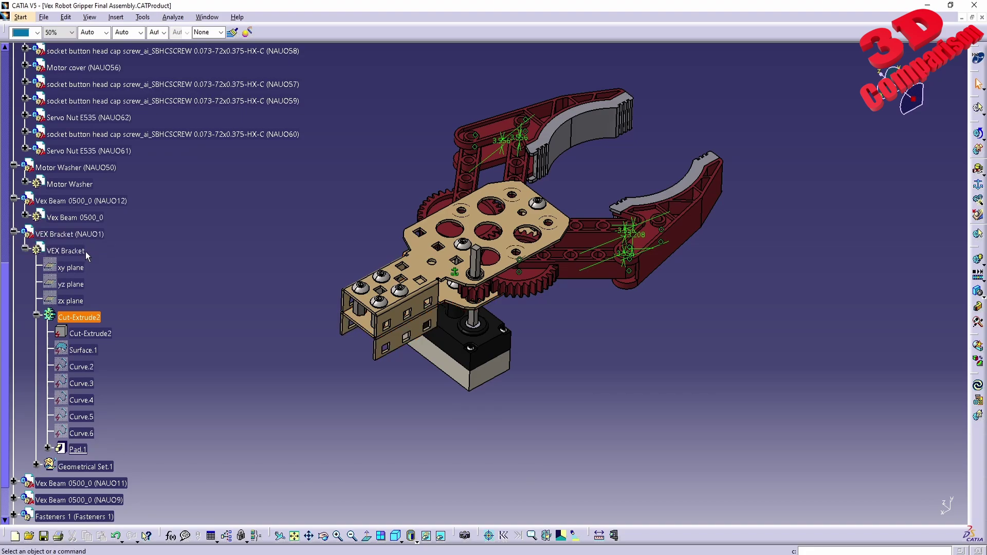
right_click(90, 237)
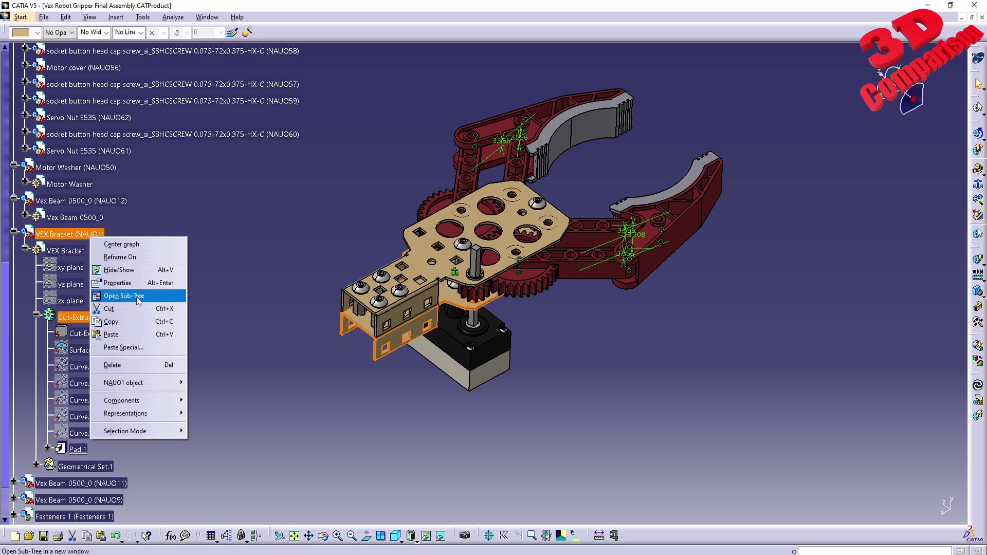
click(138, 300)
drag(827, 268, 830, 270)
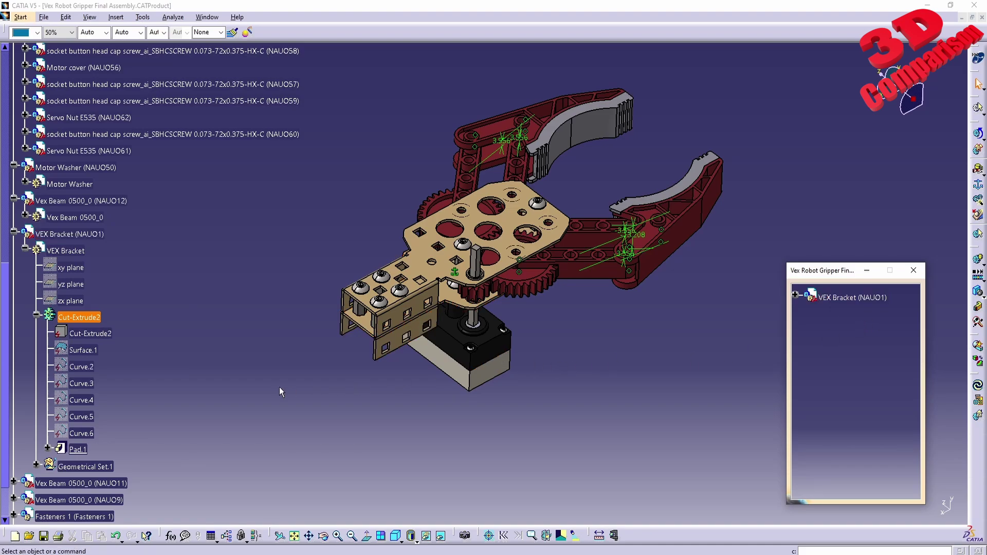
scroll(141, 329, down, 2)
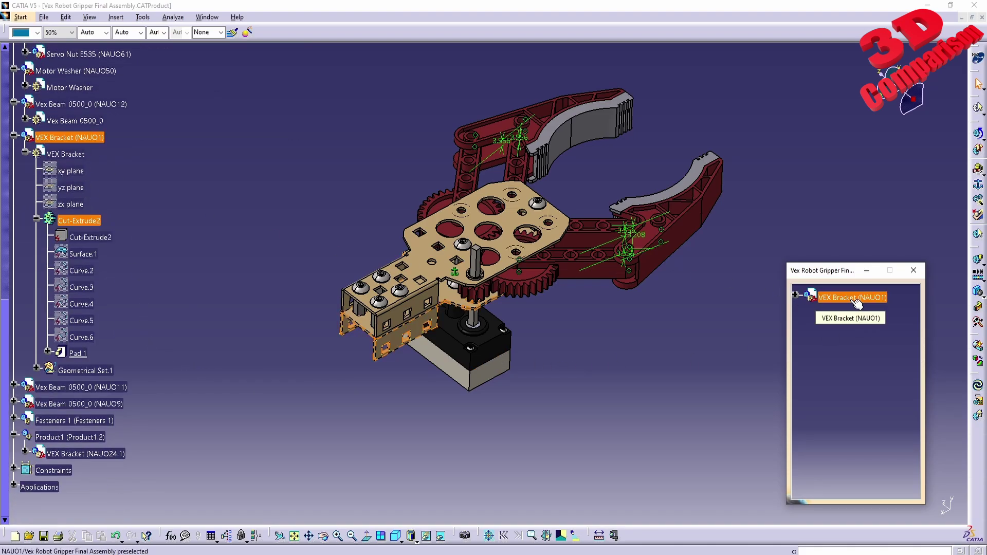
click(79, 438)
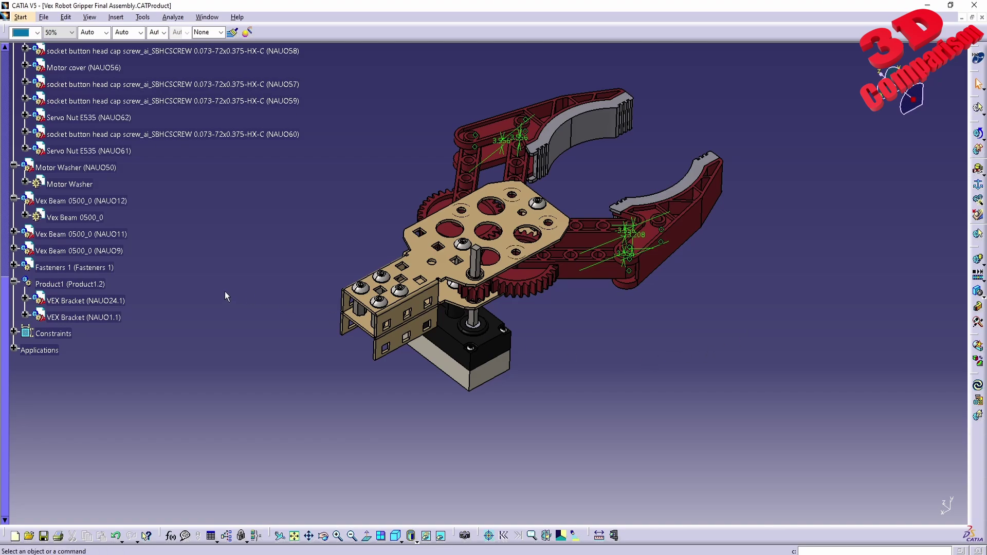
scroll(173, 296, up, 10)
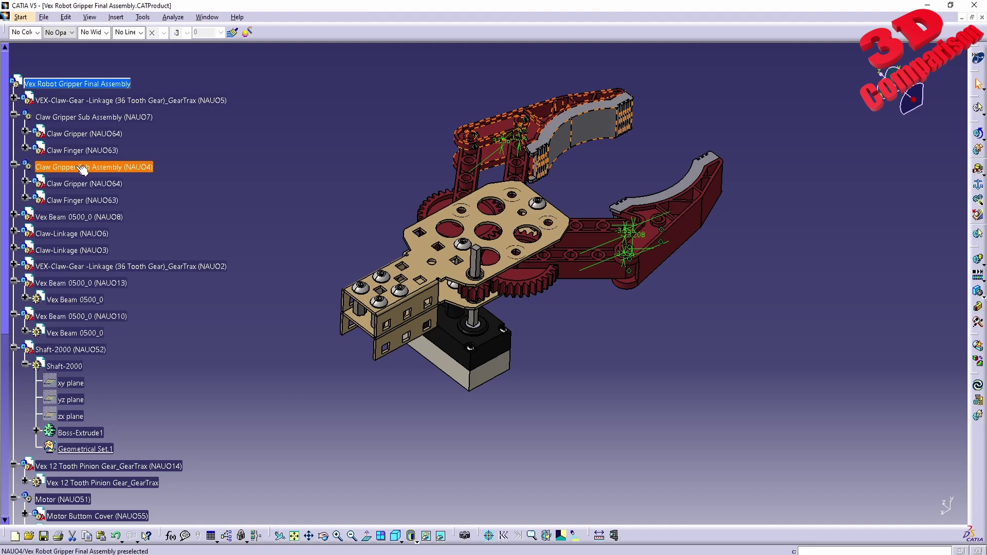
Drag Claw Gripper Sub Assembly (NAUO4) down onto Product1.
mouse_move(86, 170)
mouse_down()
mouse_move(6, 520)
mouse_move(72, 448)
mouse_up()
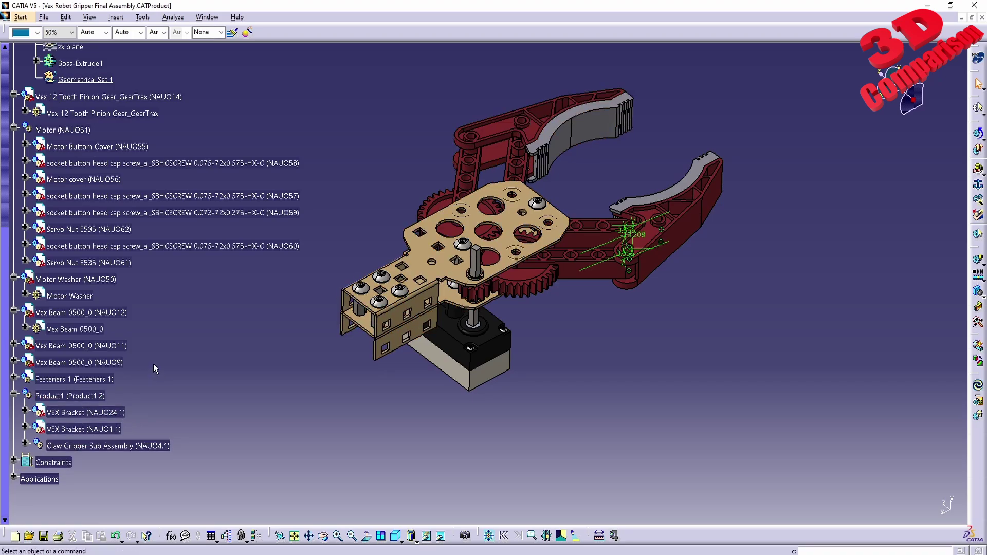
Open a Sub-Tree window for Vex Beam 0500_0 (NAUO11) and drop the beam into Product1.
right_click(106, 364)
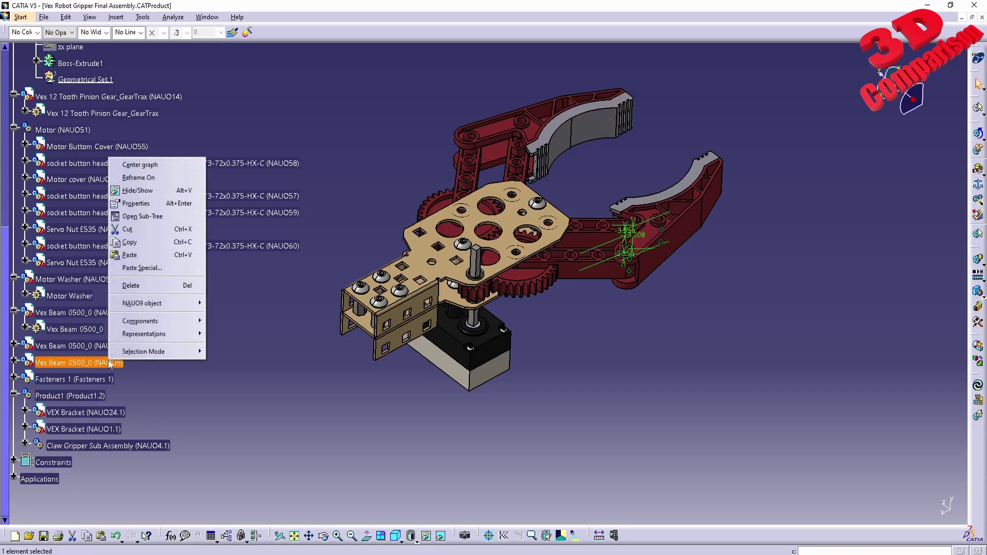
click(233, 436)
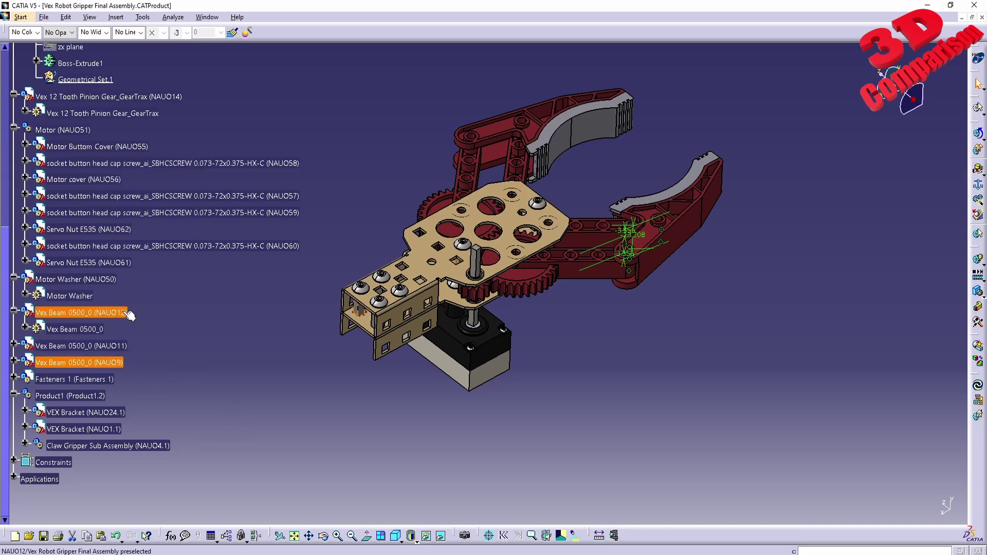
right_click(78, 346)
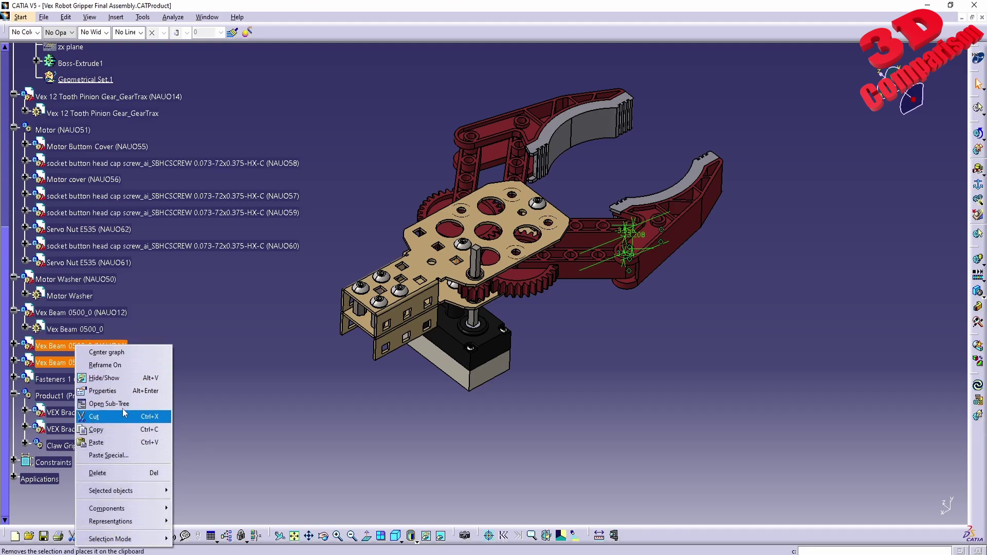
click(109, 404)
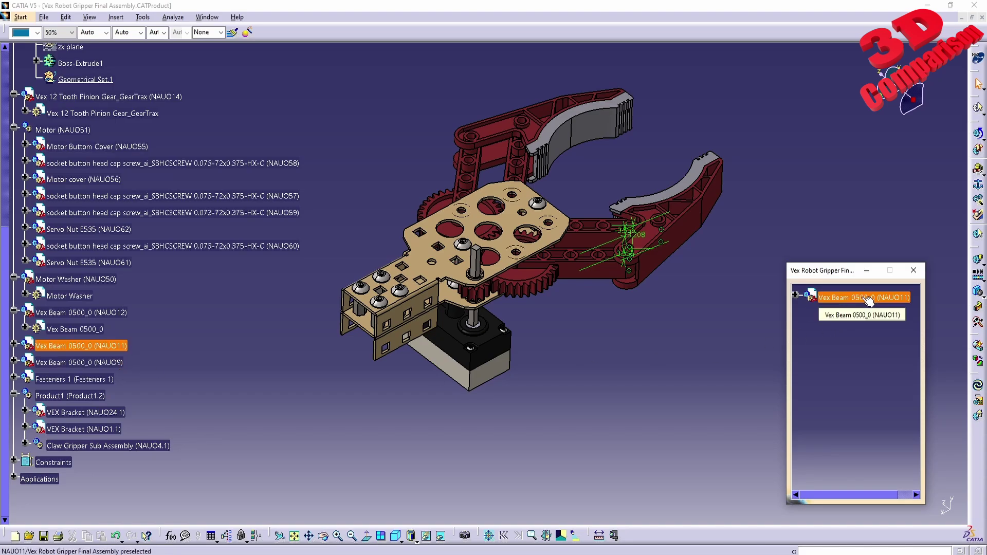
click(90, 413)
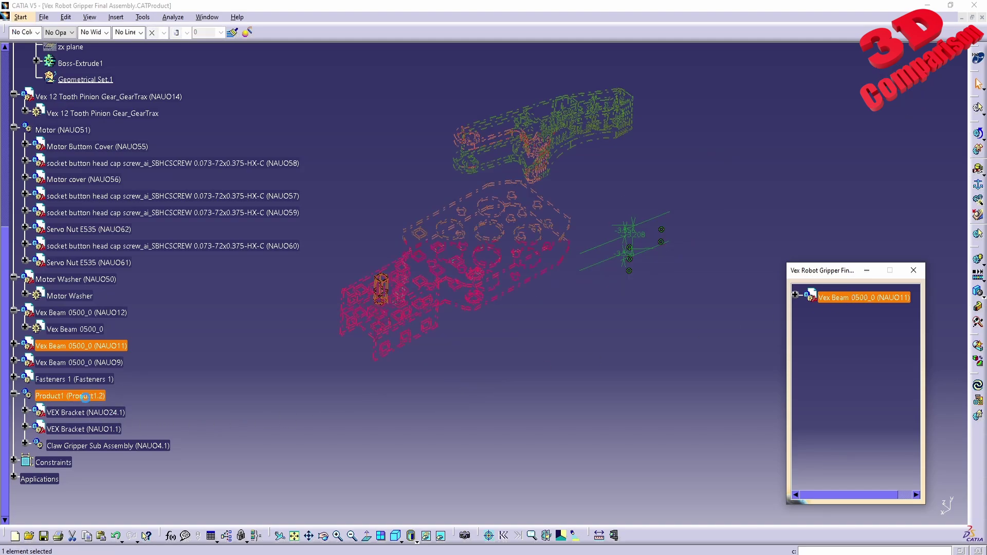
click(85, 397)
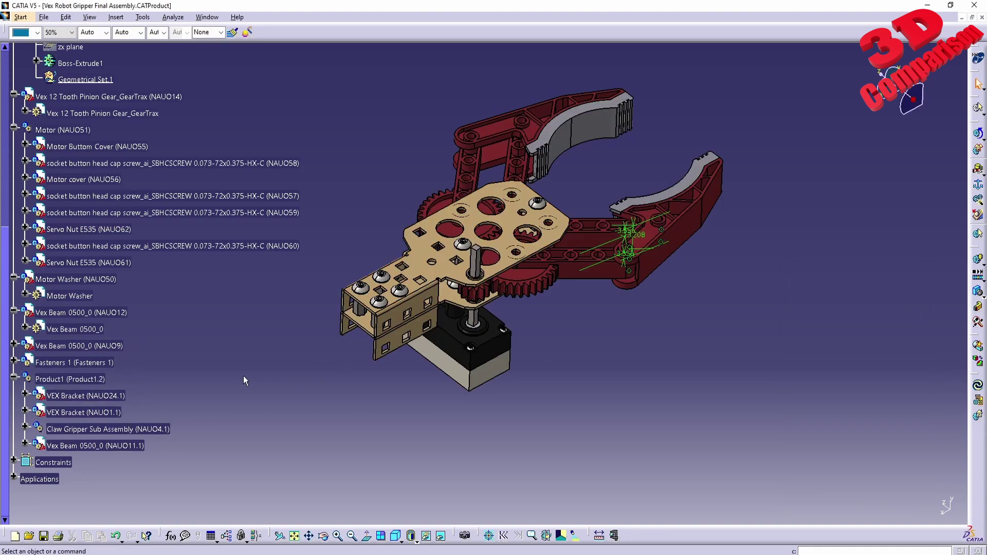
Cut Vex Beams NAUO9 and NAUO12 together and paste both into Product1.
click(113, 348)
ctrl+click(119, 314)
right_click(118, 316)
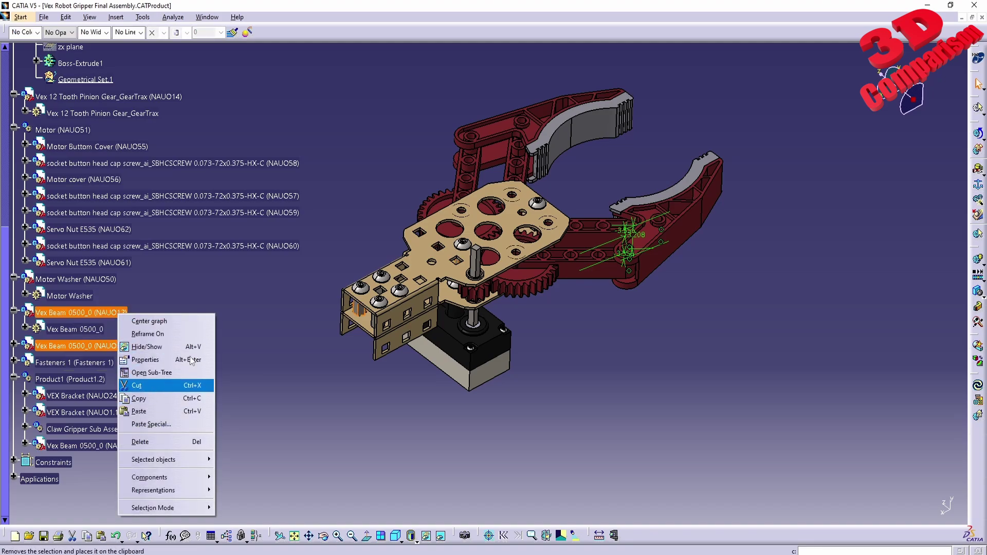
click(154, 385)
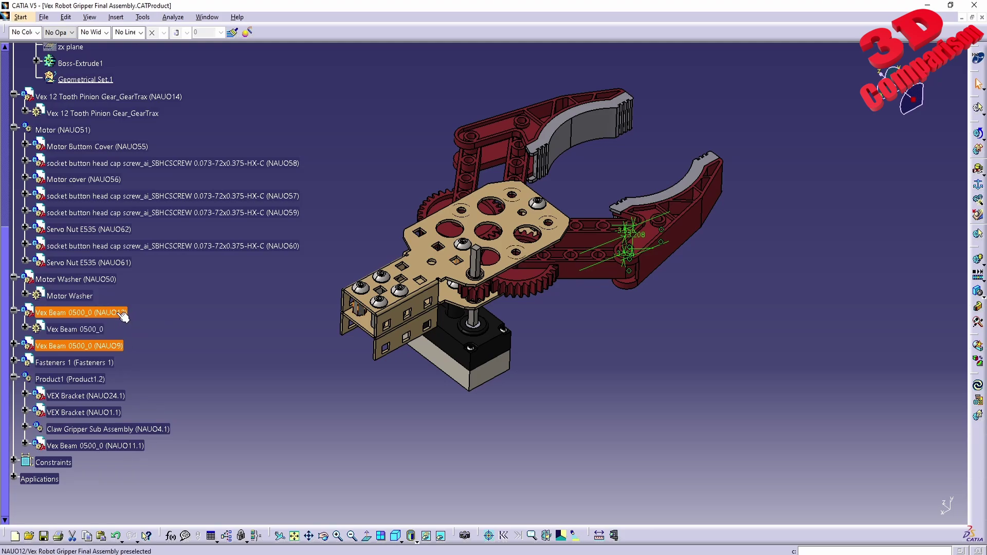
right_click(124, 318)
click(153, 389)
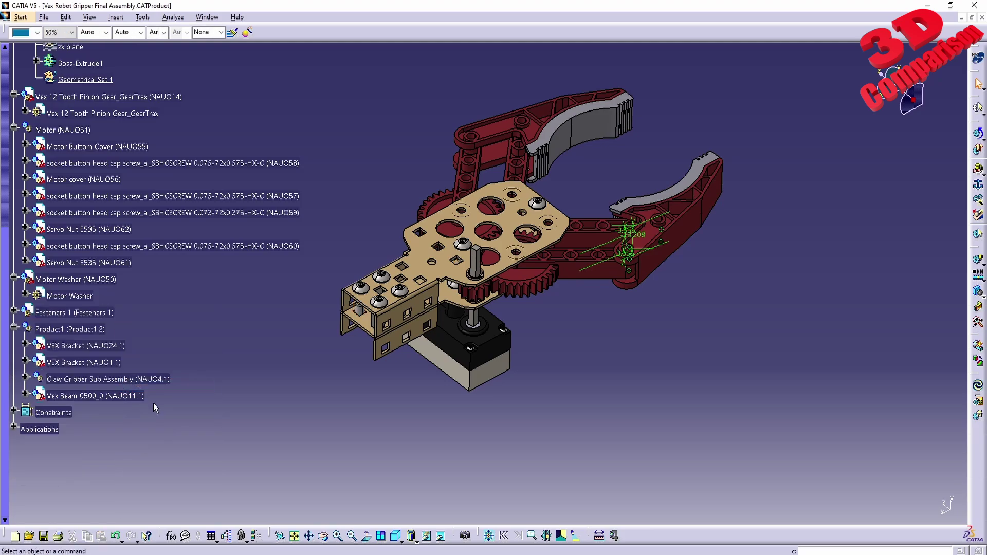
click(78, 329)
right_click(86, 330)
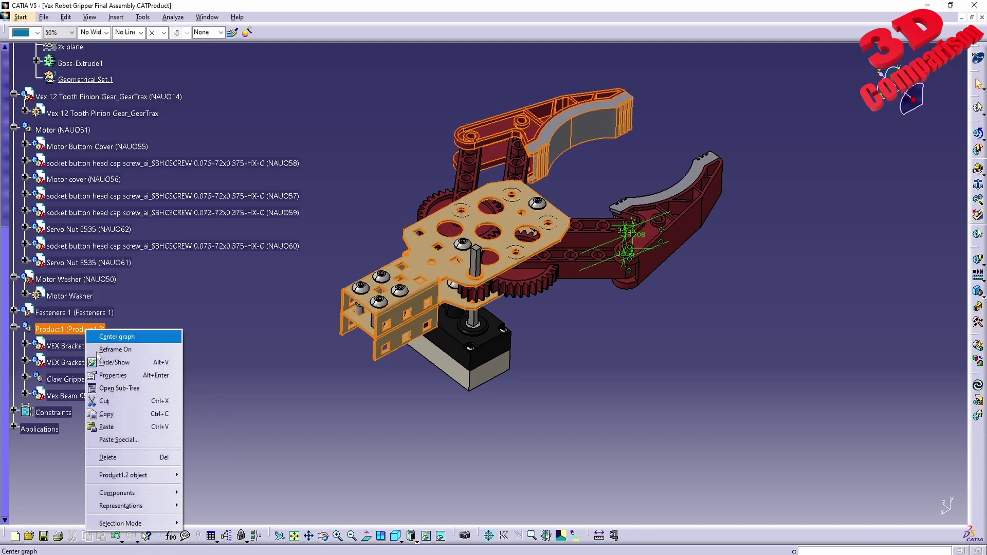
click(136, 431)
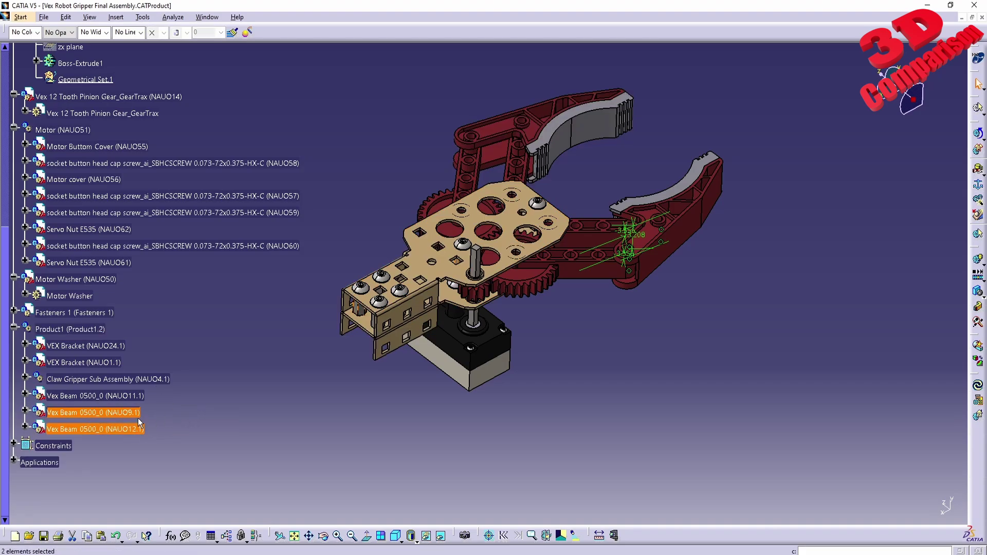
click(218, 390)
scroll(217, 388, up, 6)
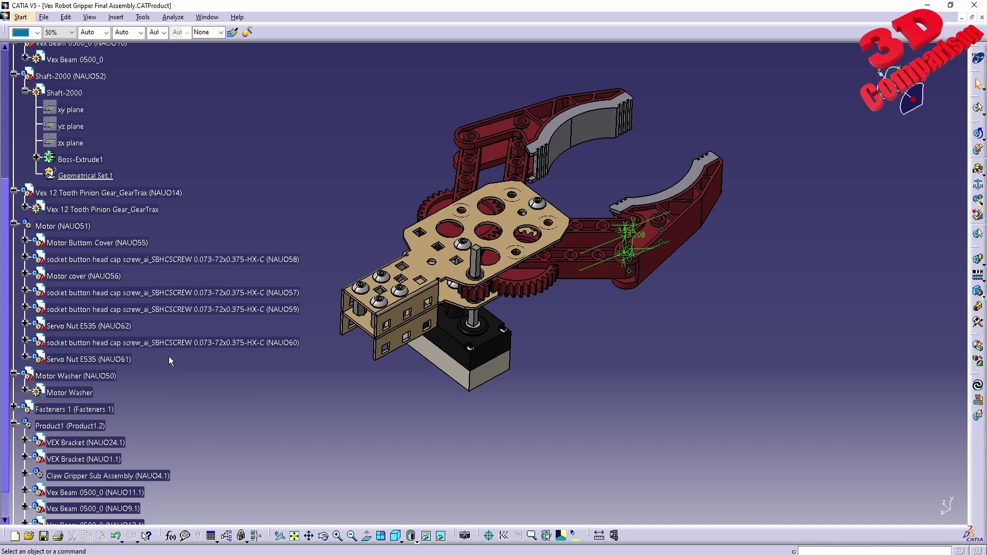
click(122, 17)
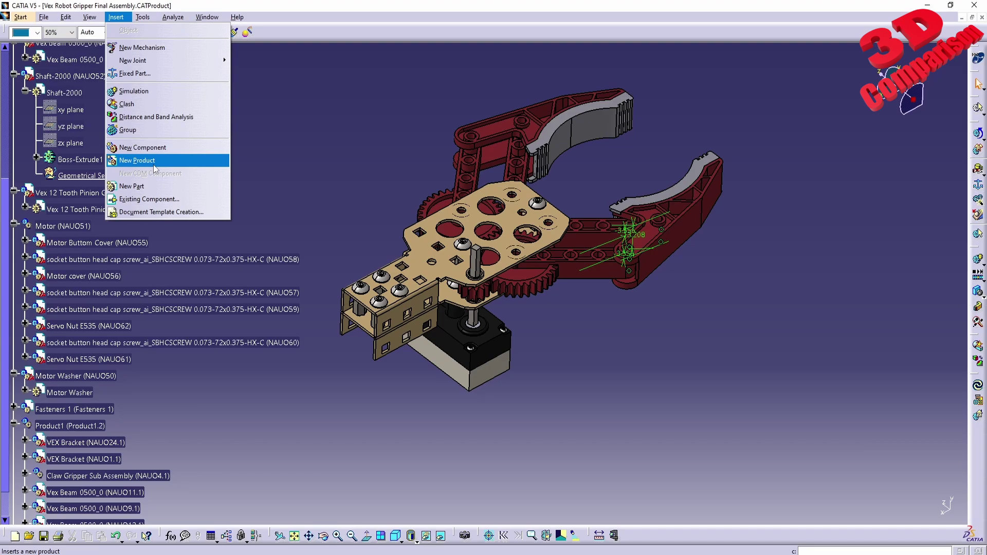
click(154, 160)
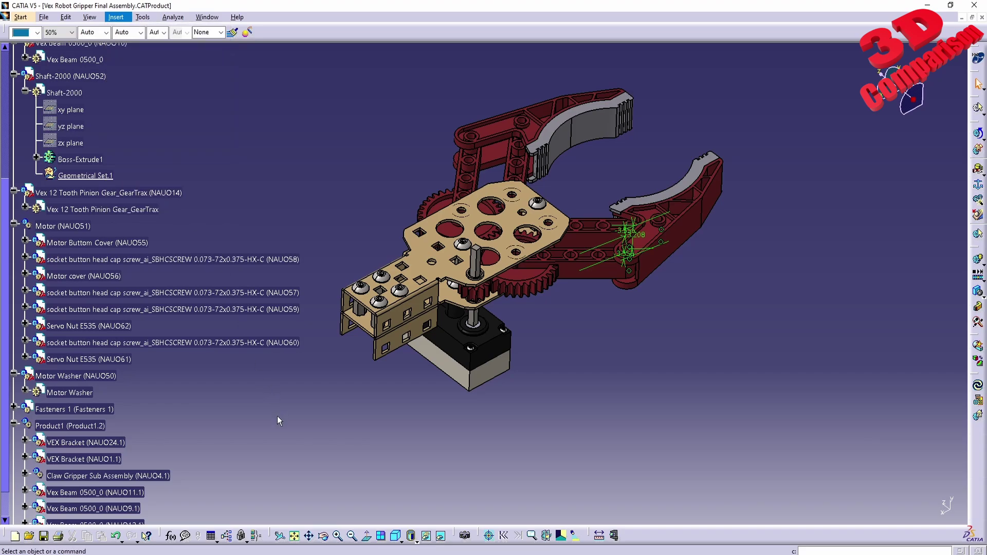
scroll(261, 398, up, 10)
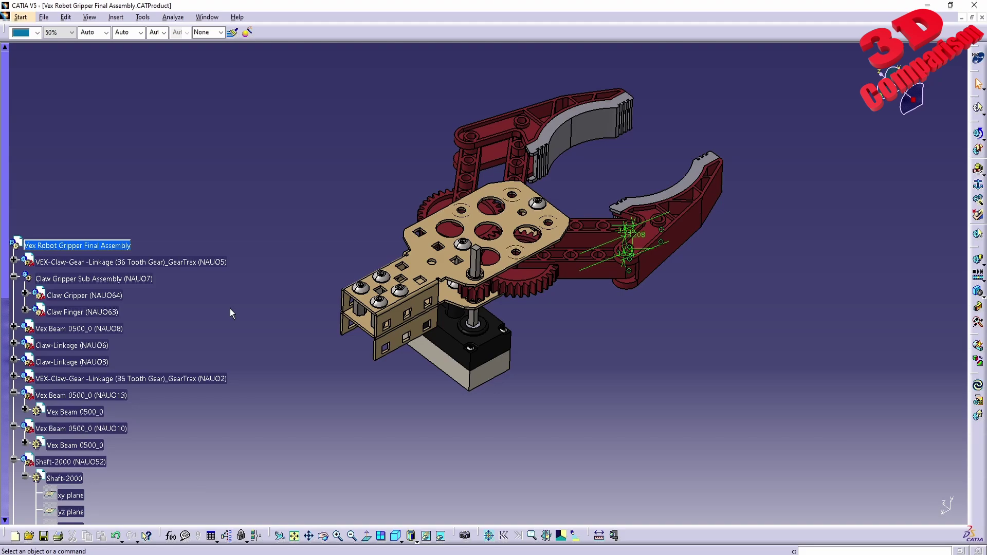
scroll(234, 348, down, 10)
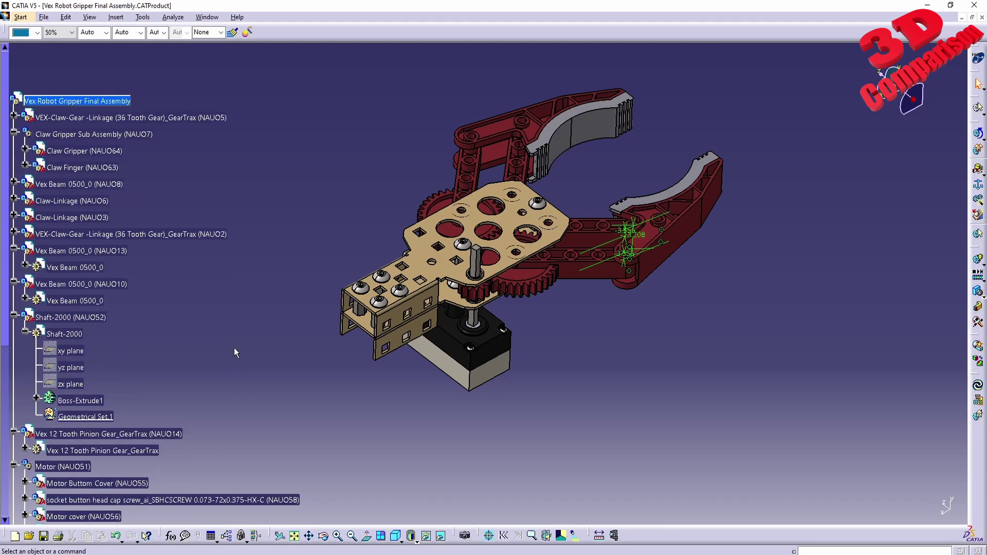